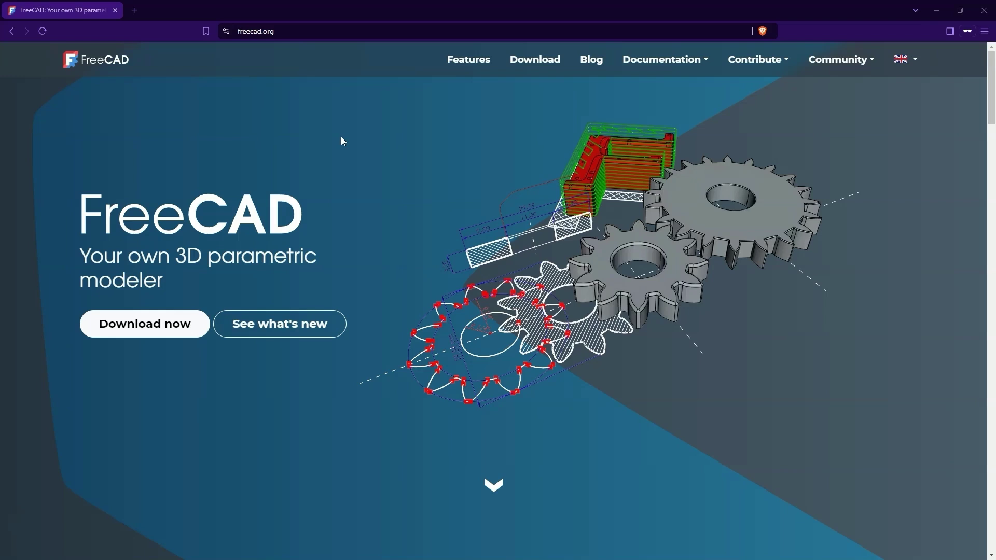
- Open the FreeCAD 1.0 release candidate announcement from the downloads page of freecad.org
{"action": "left_click", "coordinate": [138, 329]}
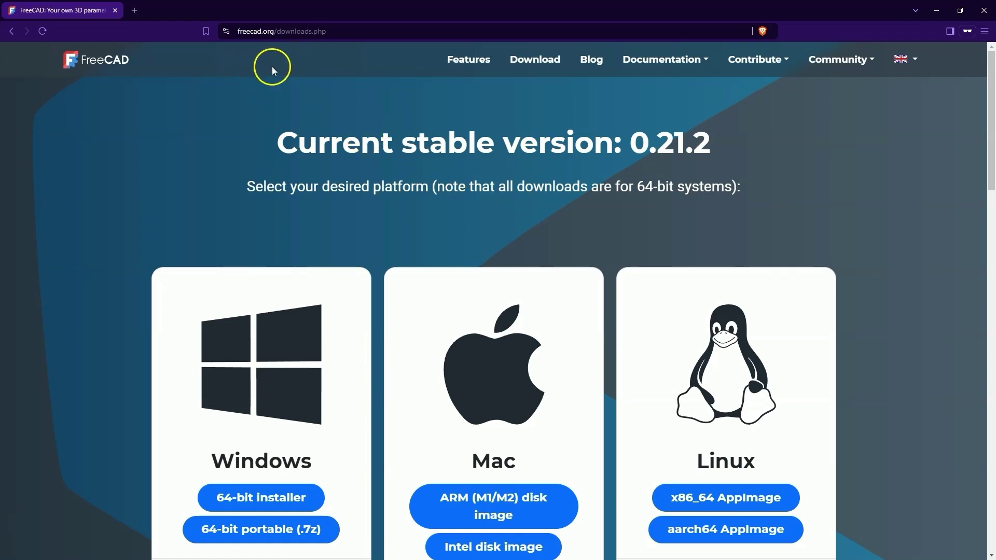
{"action": "left_click", "coordinate": [104, 60]}
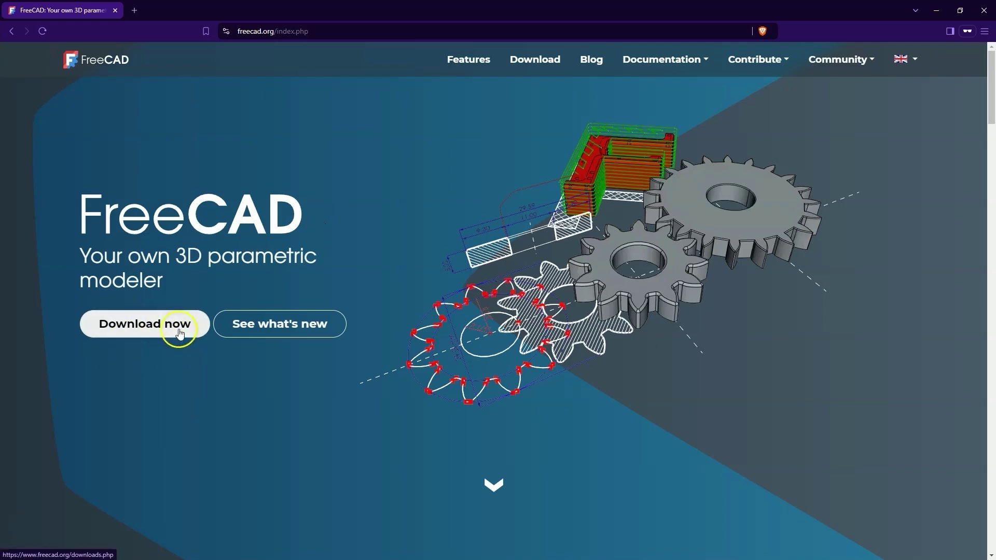
{"action": "left_click", "coordinate": [180, 333]}
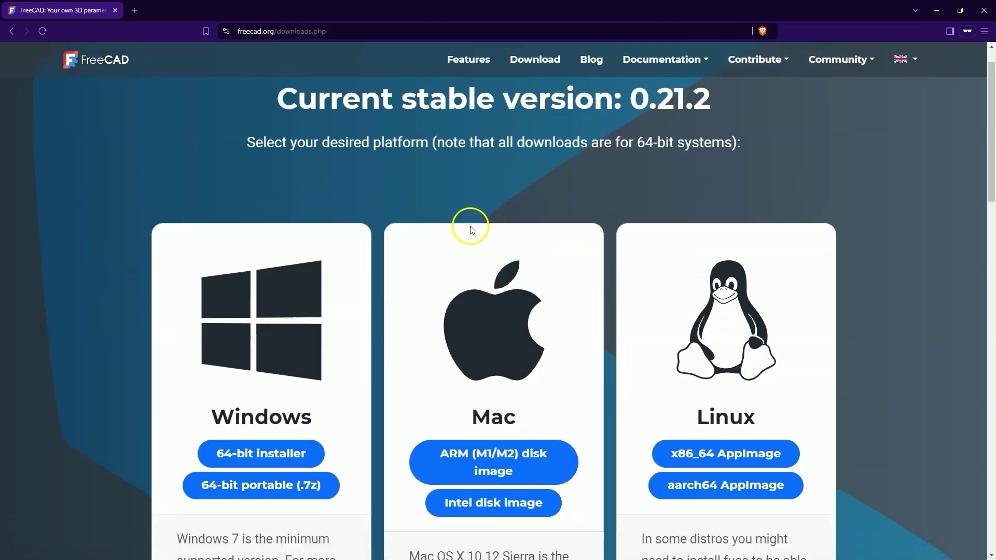
{"action": "scroll", "coordinate": [472, 230], "scroll_direction": "down", "scroll_amount": 9}
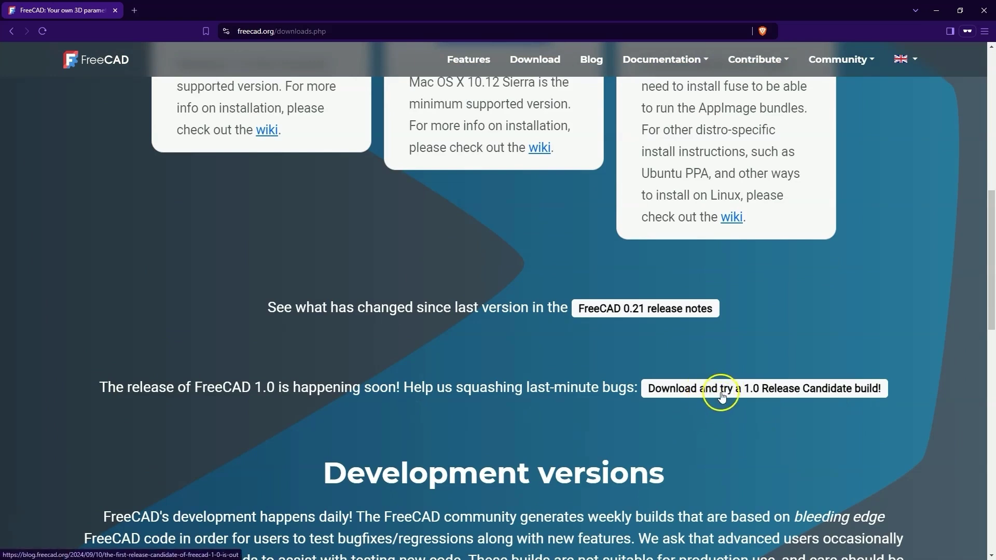
{"action": "left_click", "coordinate": [722, 397]}
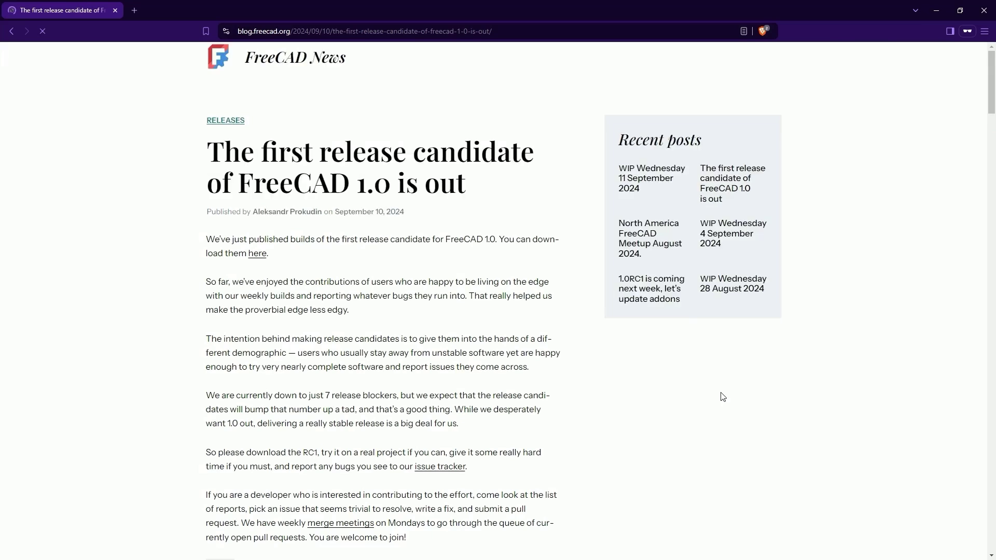
- Follow the announcement's download link to the 1.0rc1 release and download FreeCAD_1.0.0RC1-conda-Windows-x86_64-py311.7z
{"action": "left_click", "coordinate": [323, 250]}
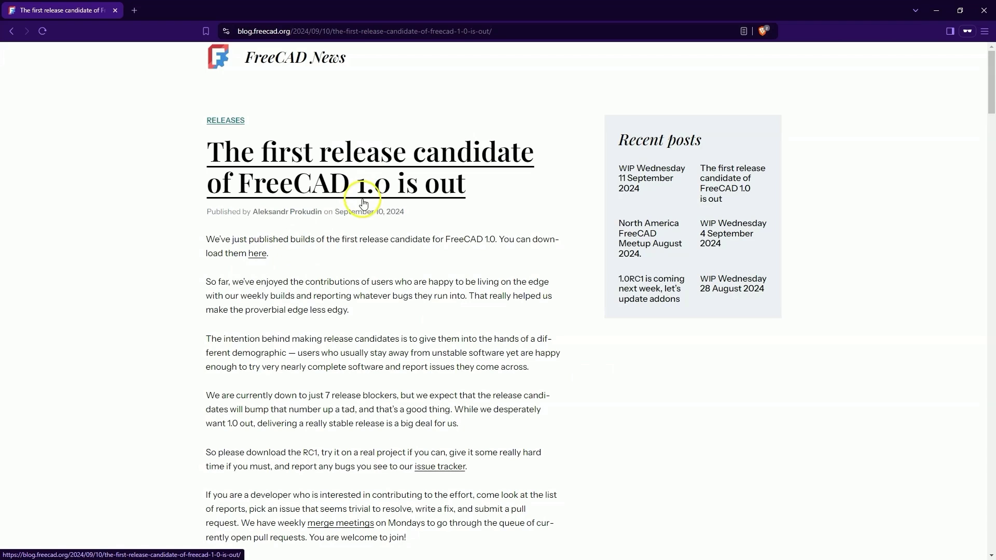
{"action": "left_click", "coordinate": [259, 255]}
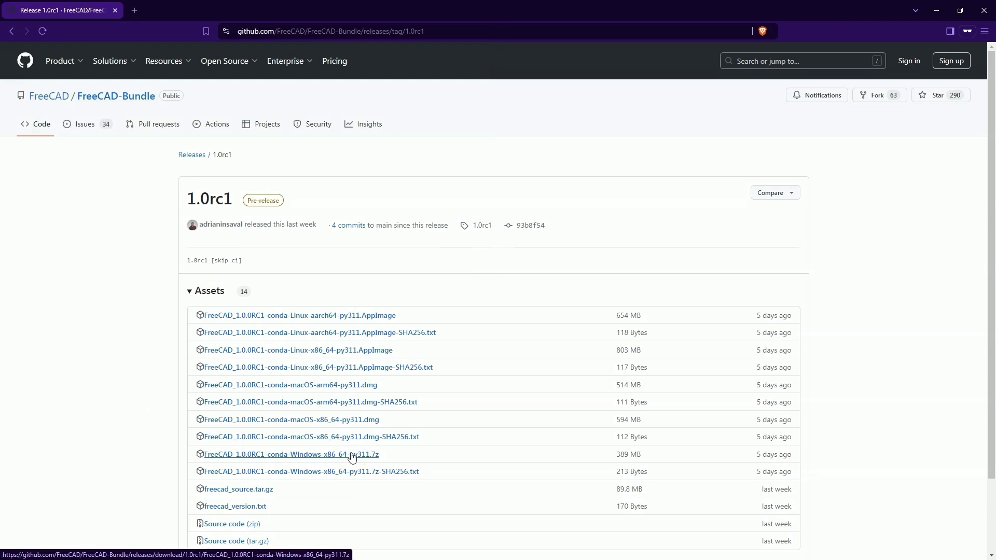
{"action": "left_click", "coordinate": [351, 456]}
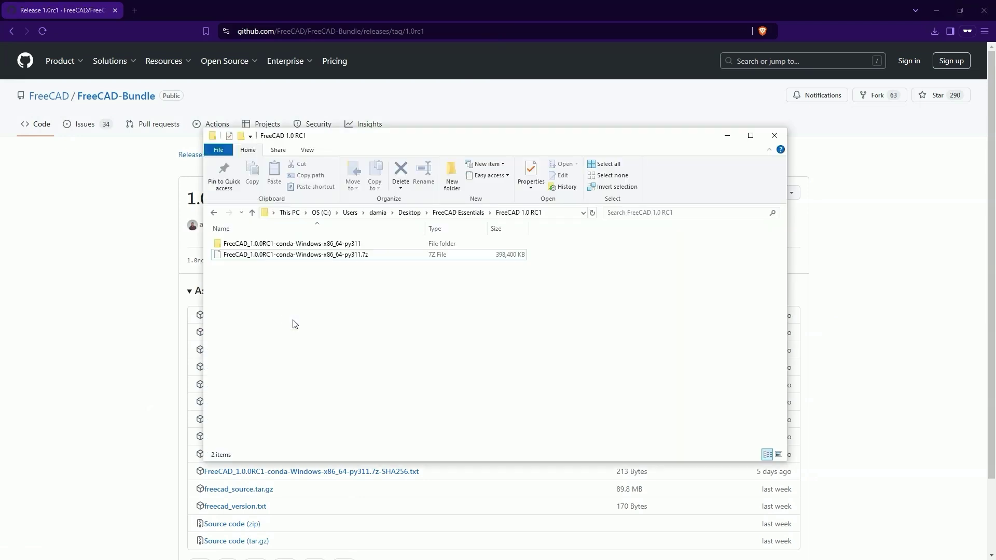
- In File Explorer, launch freecad.exe from the bin folder of the extracted FreeCAD_1.0.0RC1-conda-Windows-x86_64-py311 folder
{"action": "left_click", "coordinate": [326, 266]}
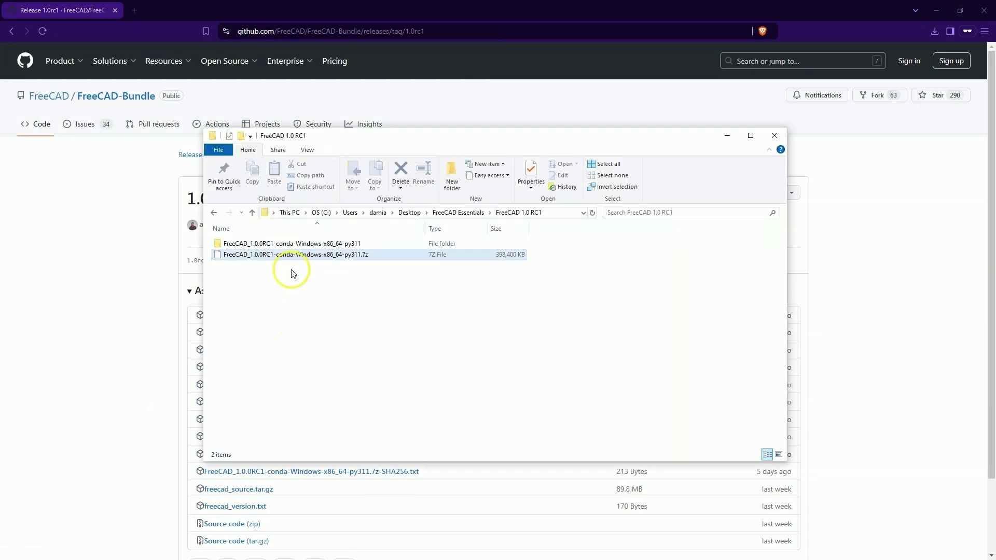
{"action": "left_click", "coordinate": [259, 244]}
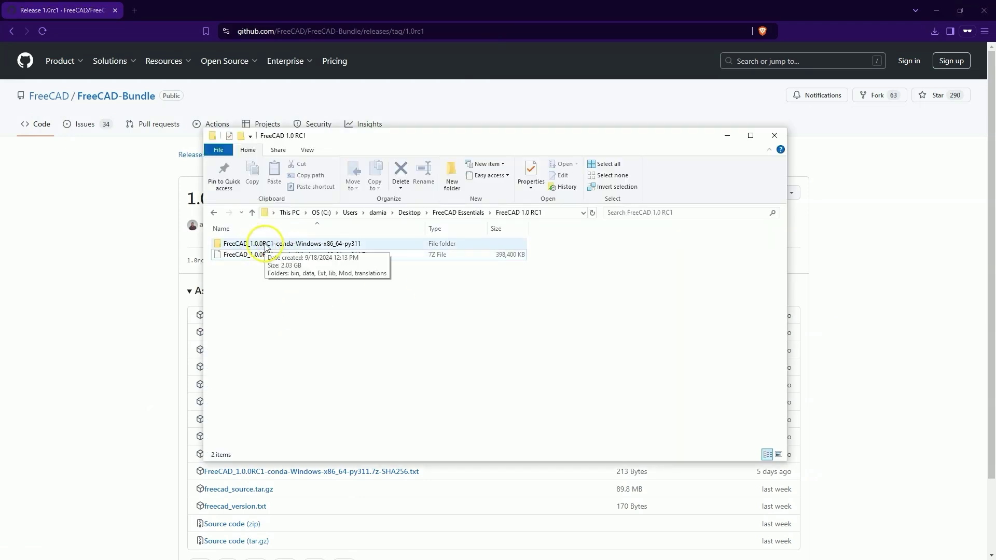
{"action": "double_click", "coordinate": [266, 247]}
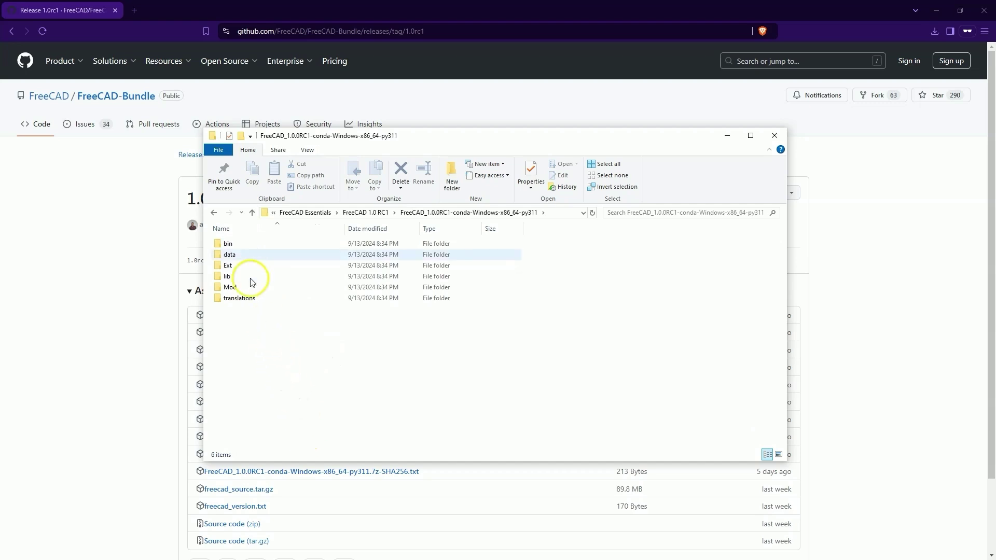
{"action": "double_click", "coordinate": [239, 244]}
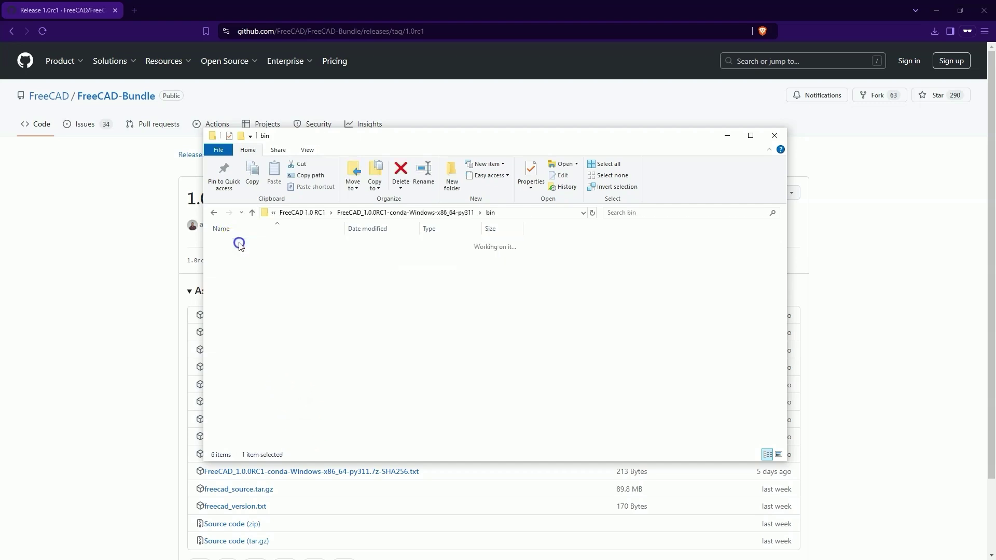
{"action": "scroll", "coordinate": [311, 357], "scroll_direction": "down", "scroll_amount": 15}
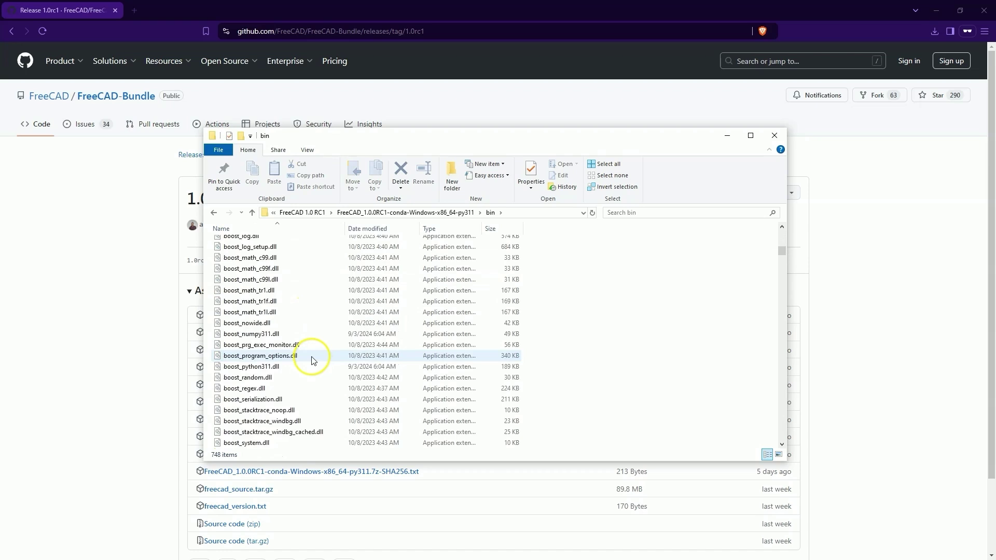
{"action": "scroll", "coordinate": [313, 357], "scroll_direction": "down", "scroll_amount": 12}
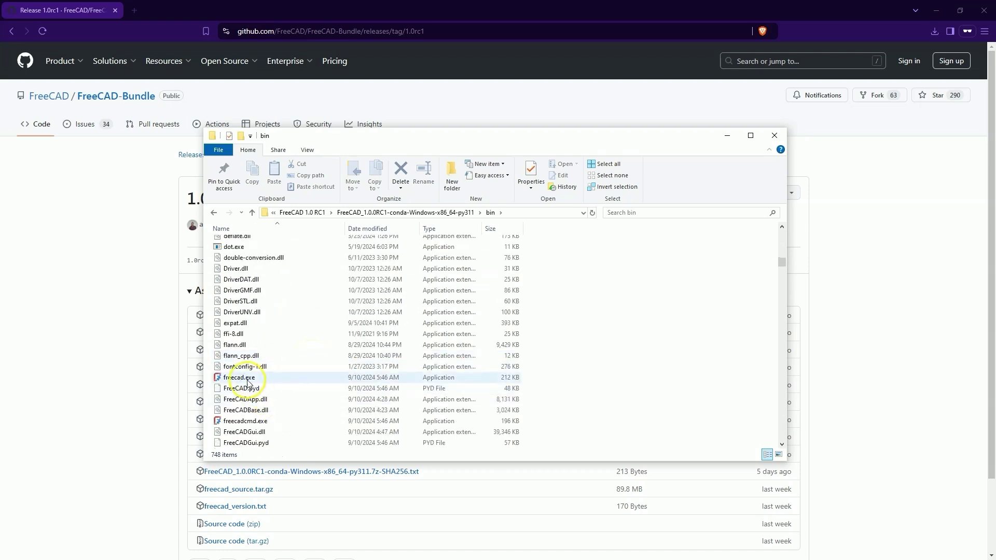
{"action": "double_click", "coordinate": [248, 382]}
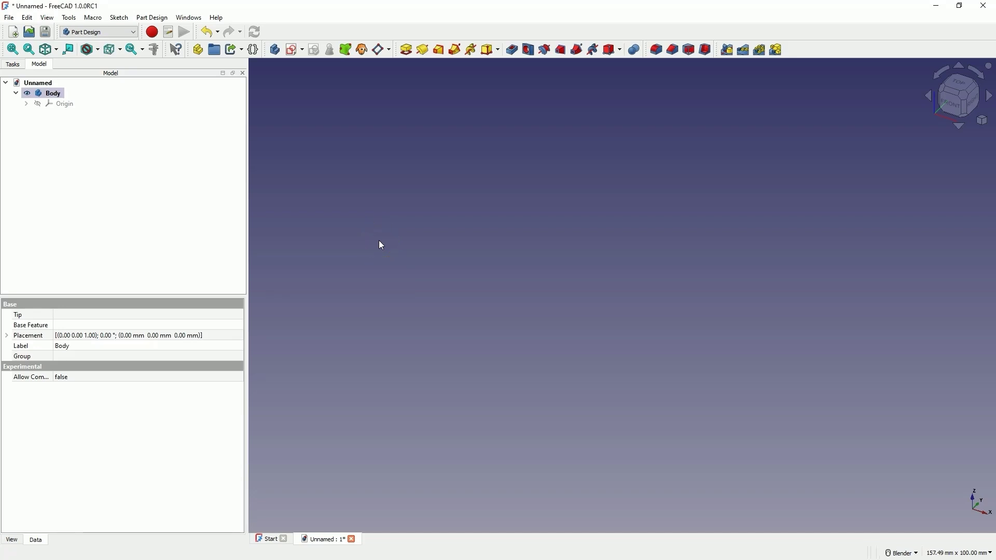
- Sketch a rectangle about 71 by 49 mm around the origin on the XY plane and pad it 10 mm
{"action": "left_click", "coordinate": [384, 204]}
{"action": "left_click", "coordinate": [293, 49]}
{"action": "left_click", "coordinate": [590, 196]}
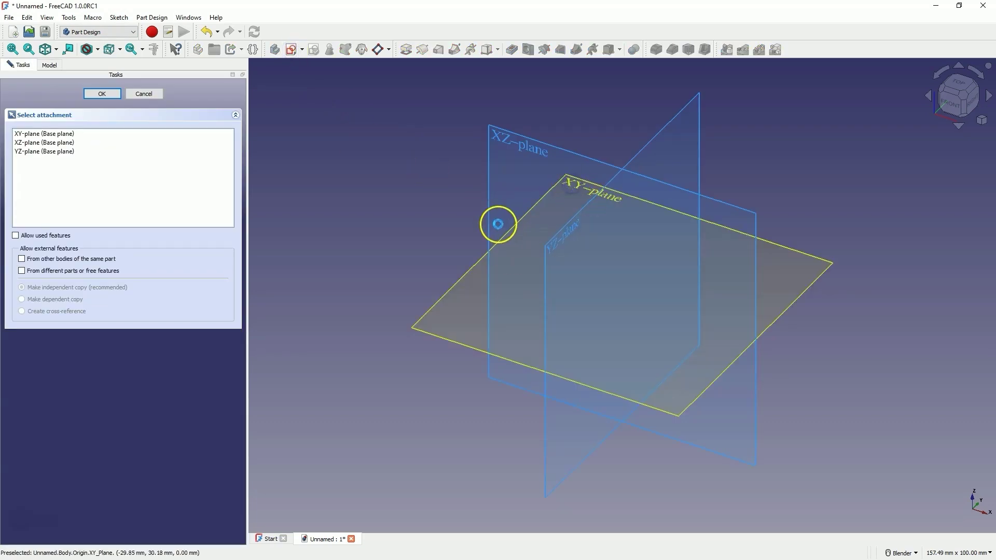
{"action": "left_click", "coordinate": [345, 52]}
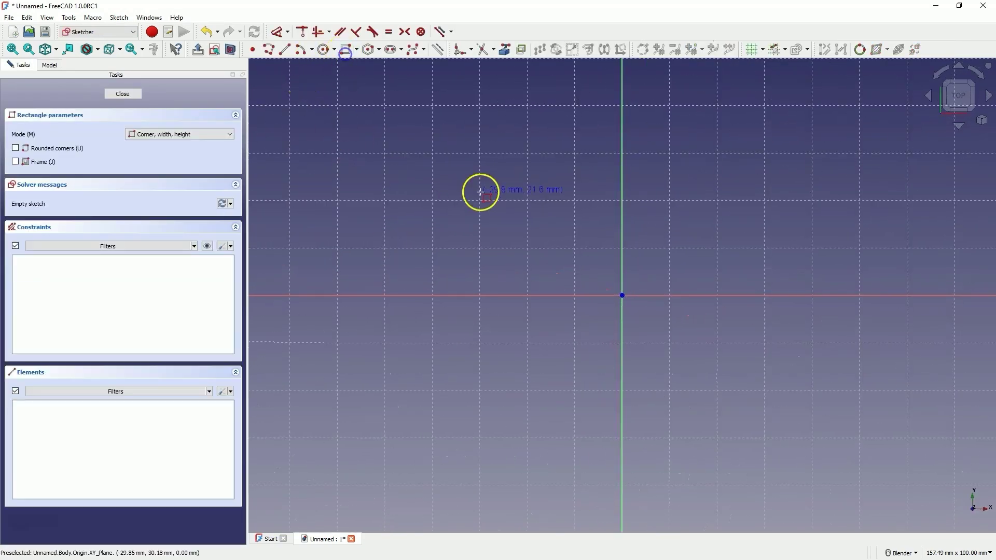
{"action": "left_click", "coordinate": [481, 192]}
{"action": "left_click", "coordinate": [817, 423]}
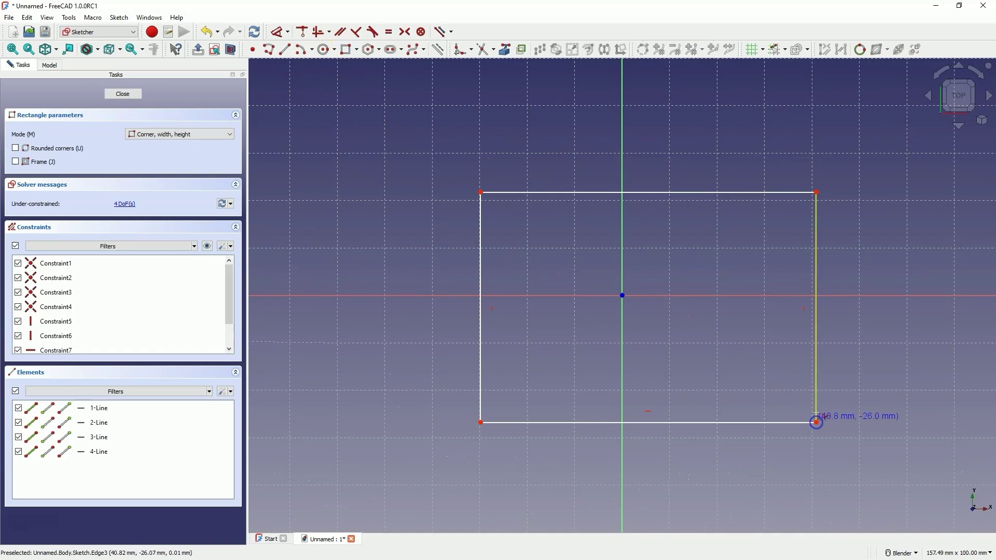
{"action": "left_click", "coordinate": [123, 94]}
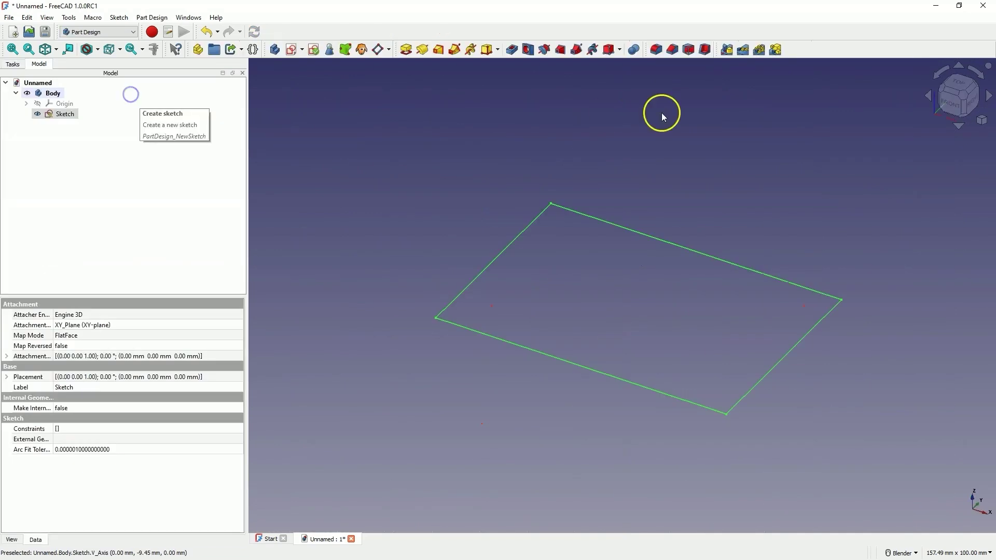
{"action": "left_click", "coordinate": [406, 49]}
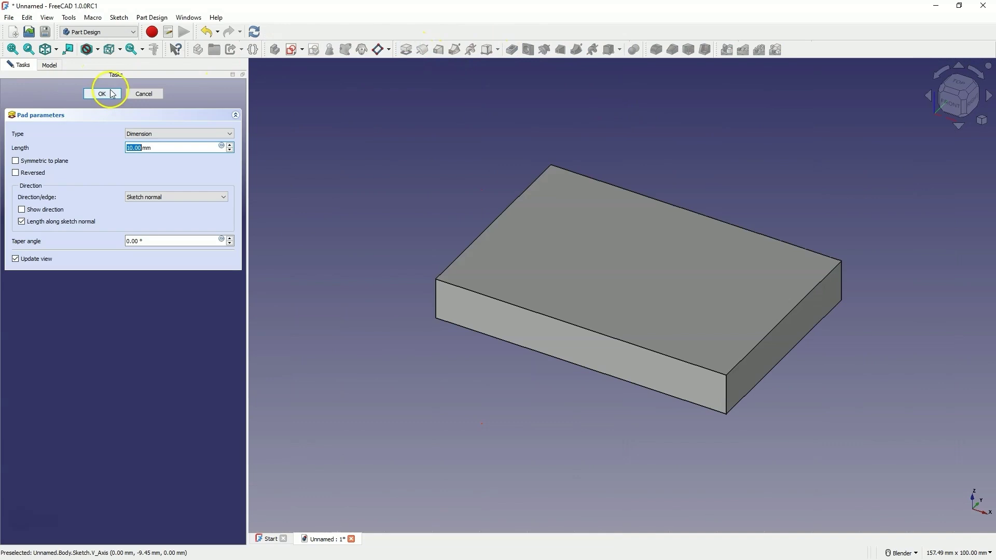
{"action": "left_click", "coordinate": [113, 94]}
- Sketch a smaller rectangle about 45 by 29 mm on the base block's upper face and pad it 10 mm
{"action": "left_click", "coordinate": [566, 216]}
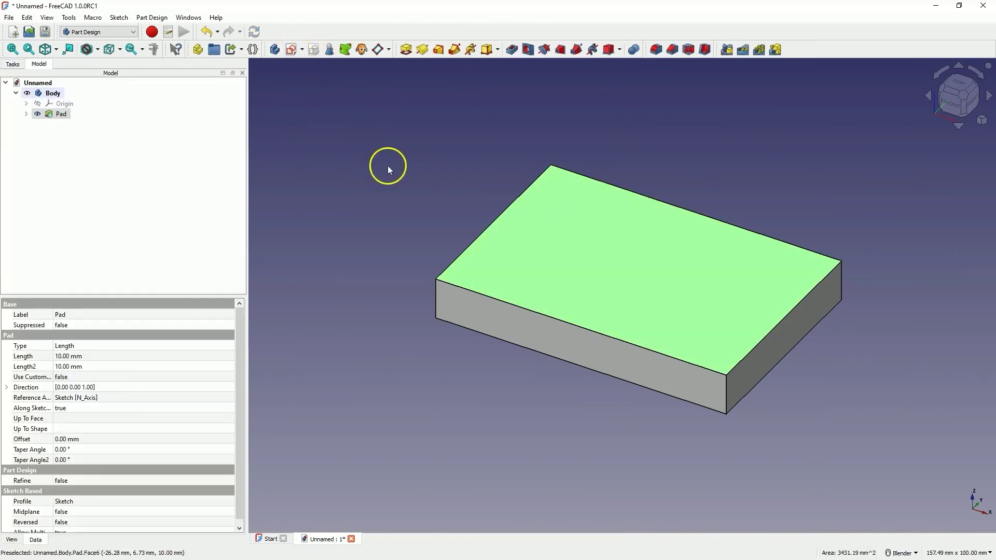
{"action": "left_click", "coordinate": [291, 50]}
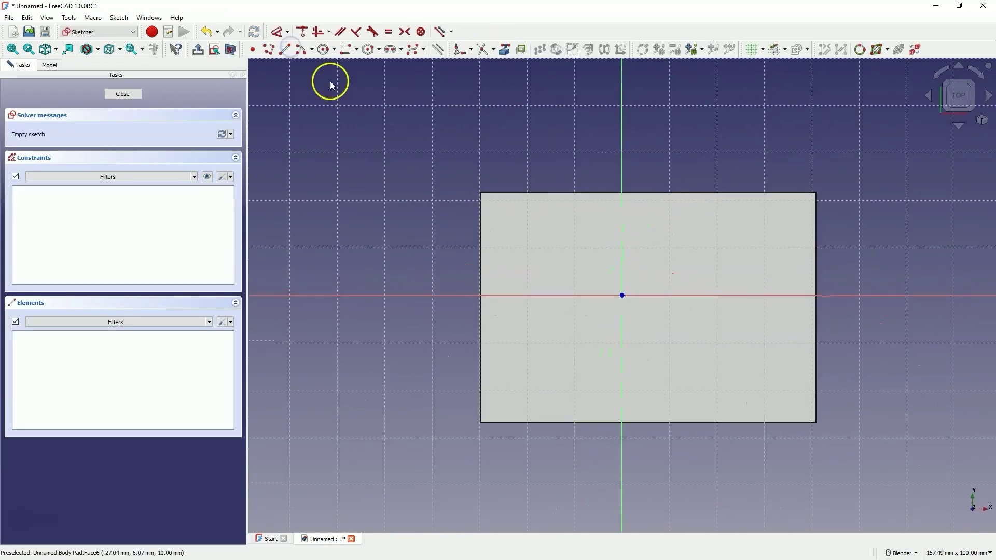
{"action": "left_click", "coordinate": [347, 49]}
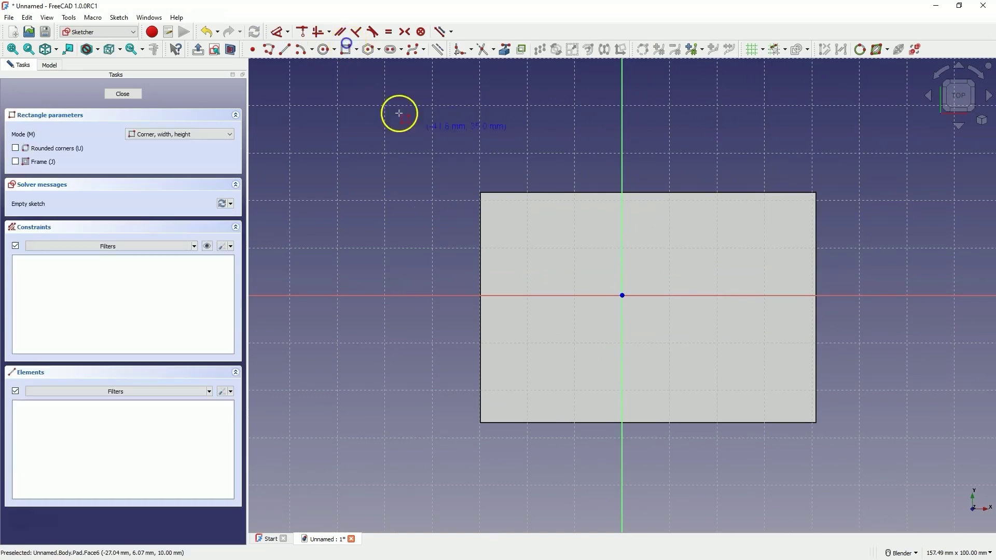
{"action": "left_click", "coordinate": [585, 241]}
{"action": "left_click", "coordinate": [797, 379]}
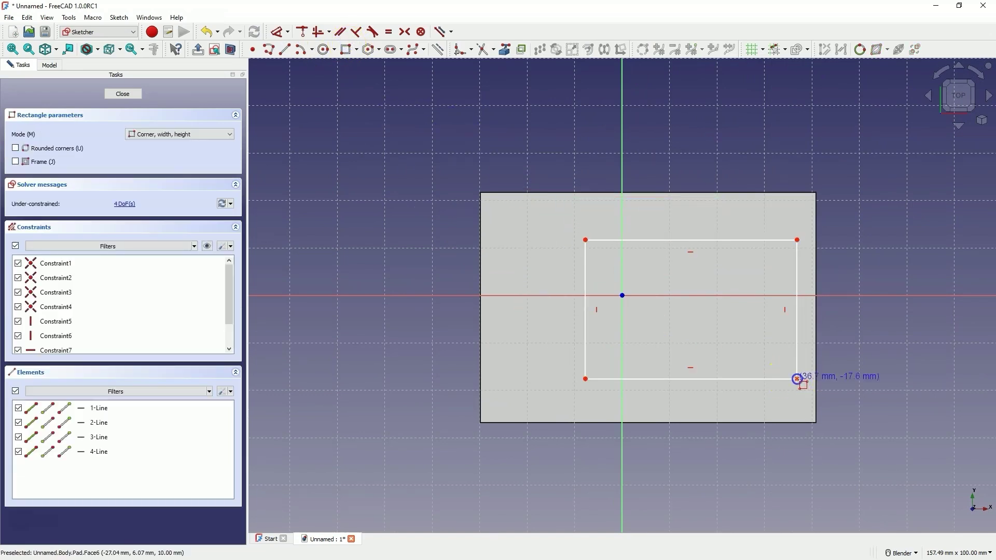
{"action": "left_click", "coordinate": [123, 95]}
{"action": "left_click", "coordinate": [406, 49]}
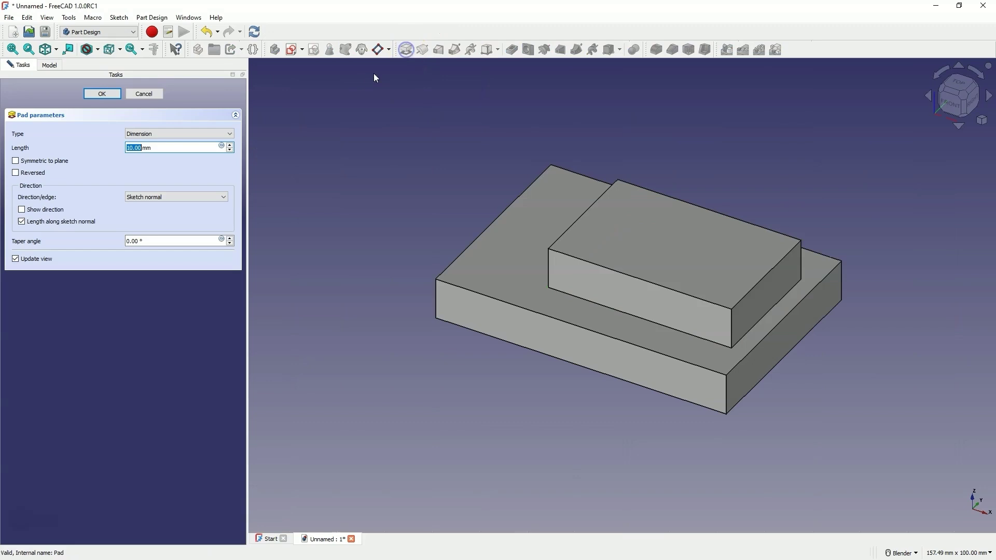
{"action": "left_click", "coordinate": [106, 93]}
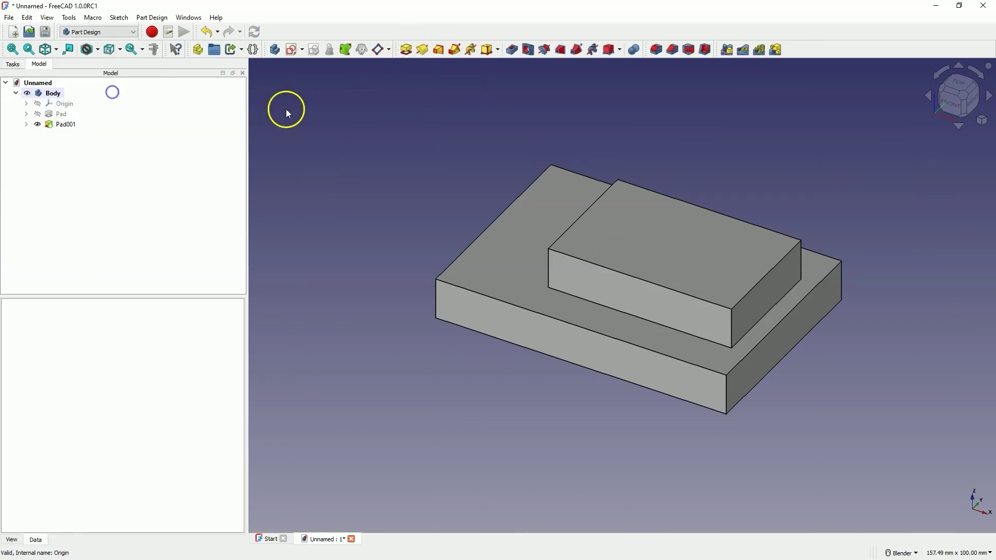
- Sketch a circle about 16 mm in diameter on the smaller block's upper face and pad it 10 mm
{"action": "left_click", "coordinate": [666, 240]}
{"action": "left_click", "coordinate": [294, 50]}
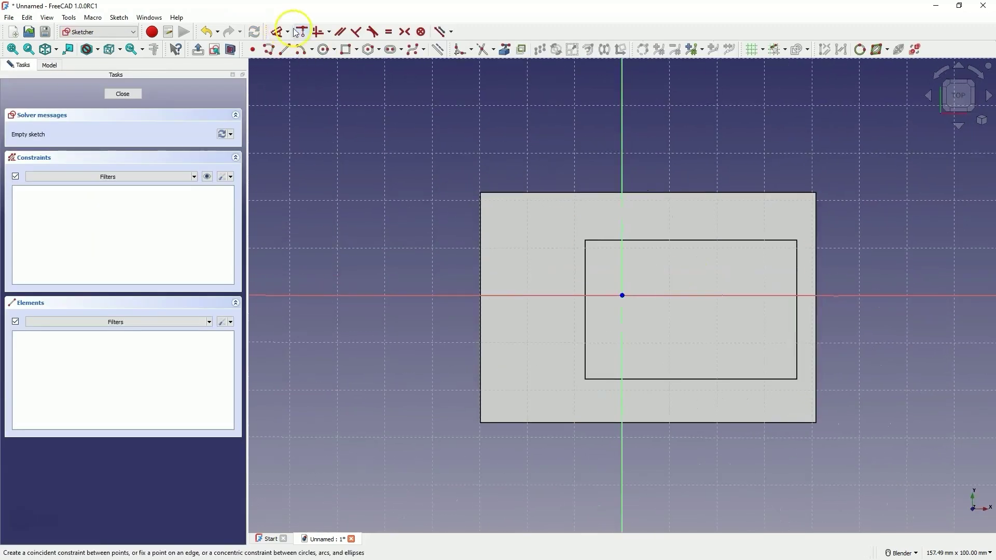
{"action": "left_click", "coordinate": [324, 49]}
{"action": "left_click", "coordinate": [691, 288]}
{"action": "left_click", "coordinate": [718, 319]}
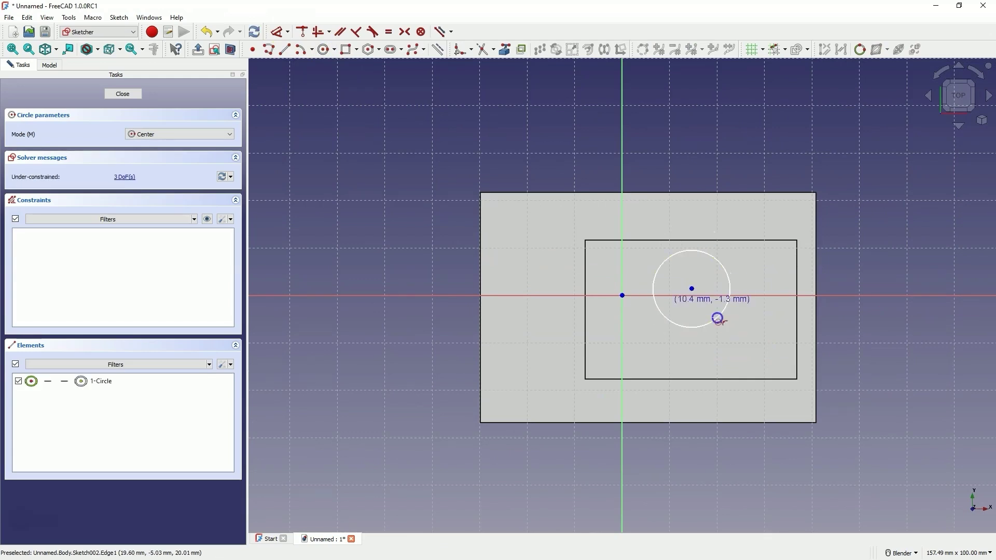
{"action": "left_click", "coordinate": [123, 94]}
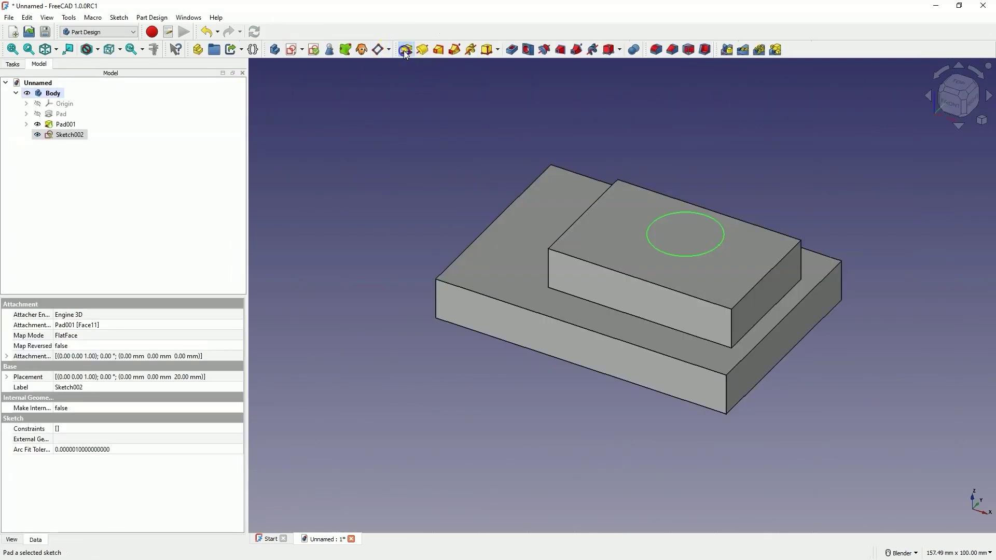
{"action": "left_click", "coordinate": [406, 51]}
{"action": "left_click", "coordinate": [103, 93]}
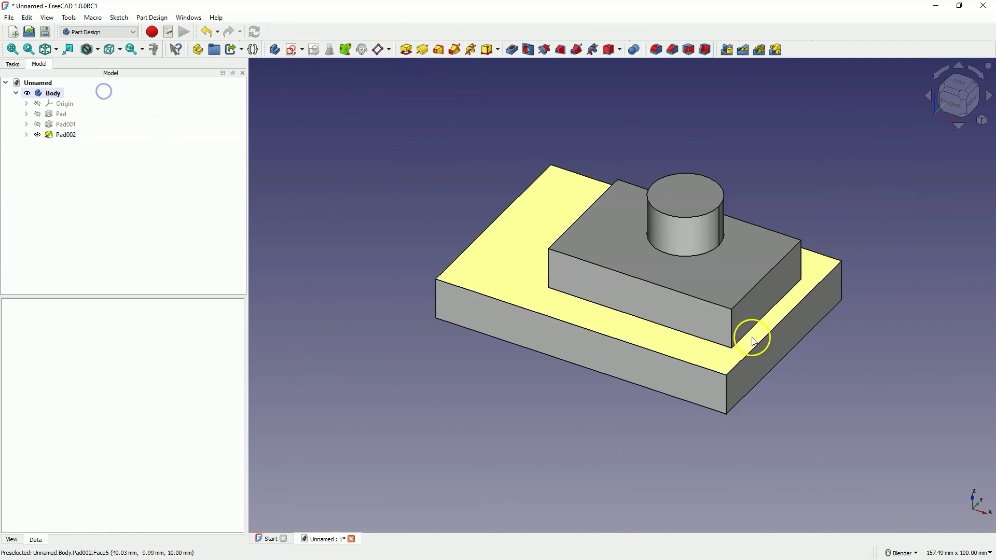
- Sketch a rectangle about 31 by 8 mm on the base block's front face, overlapping the block's upper edge
{"action": "left_click", "coordinate": [667, 373]}
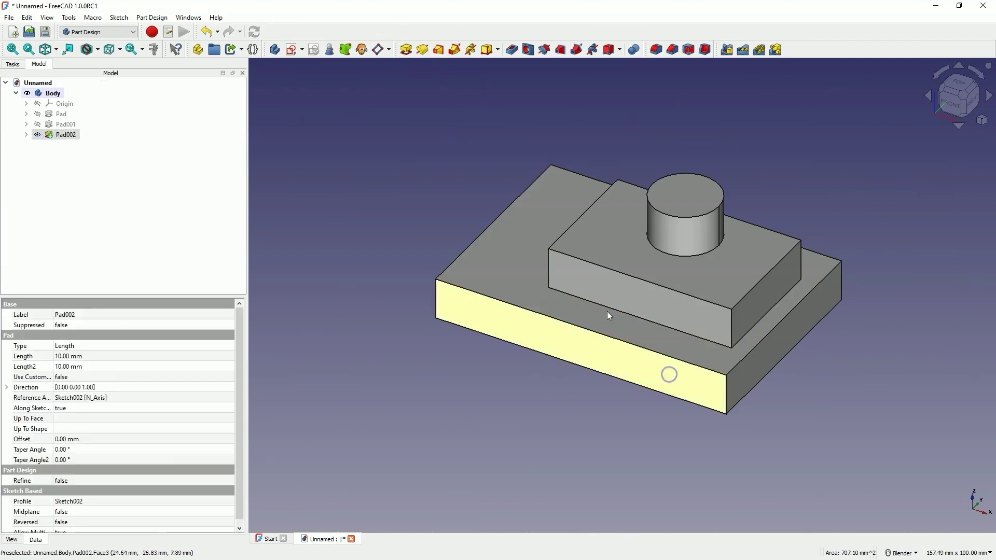
{"action": "left_click", "coordinate": [292, 51]}
{"action": "left_click", "coordinate": [346, 49]}
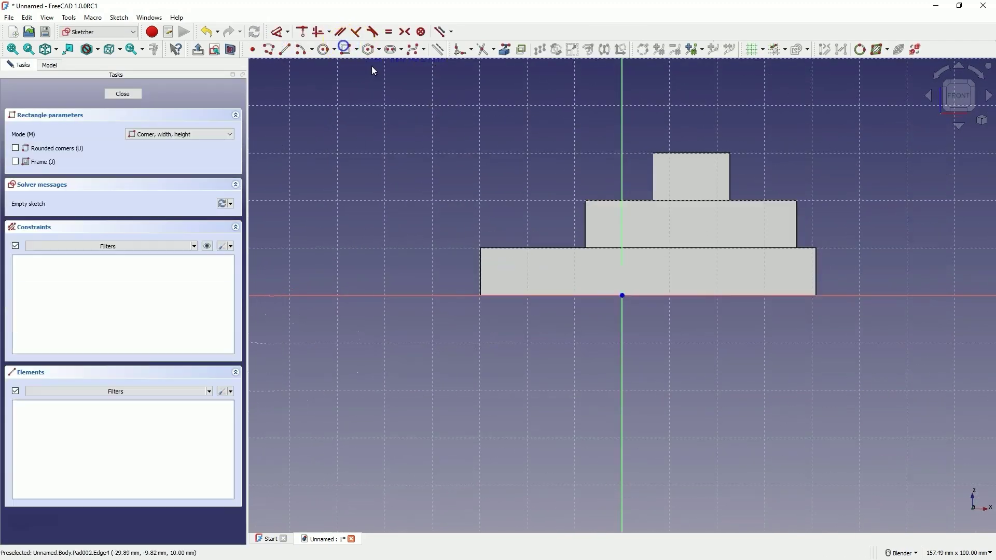
{"action": "left_click", "coordinate": [639, 239]}
{"action": "left_click", "coordinate": [782, 270]}
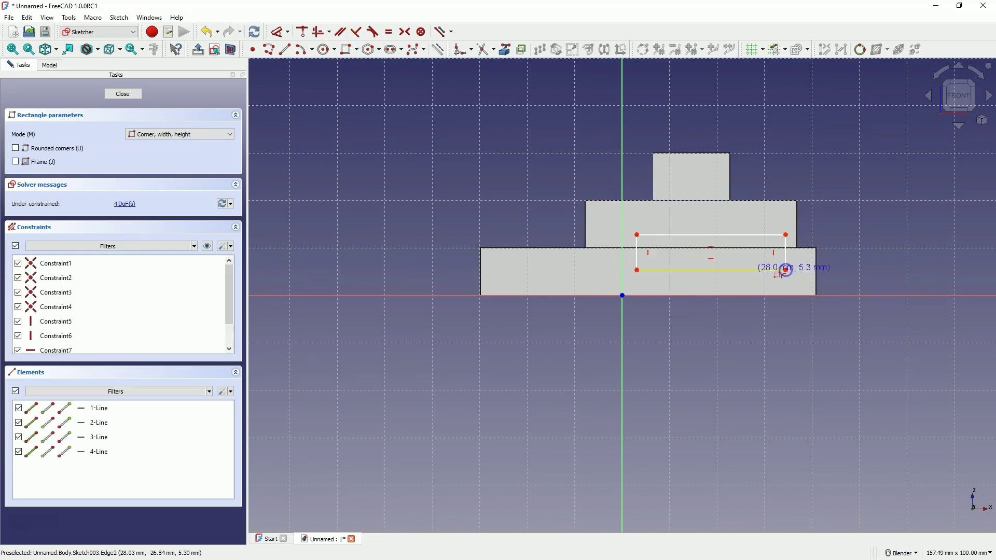
{"action": "left_click", "coordinate": [123, 93]}
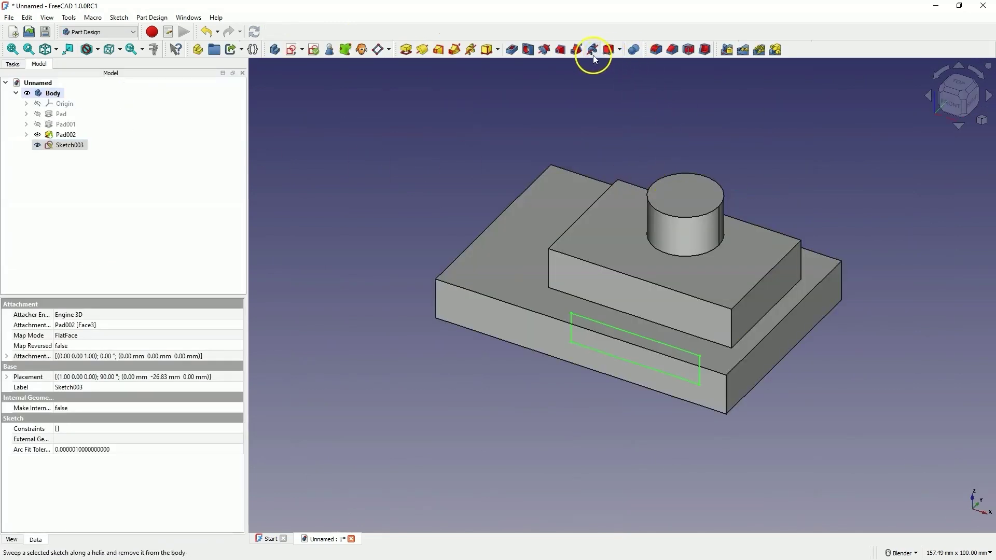
- Cut the front-face rectangle into the base block as a pocket 8 mm deep
{"action": "left_click", "coordinate": [515, 49]}
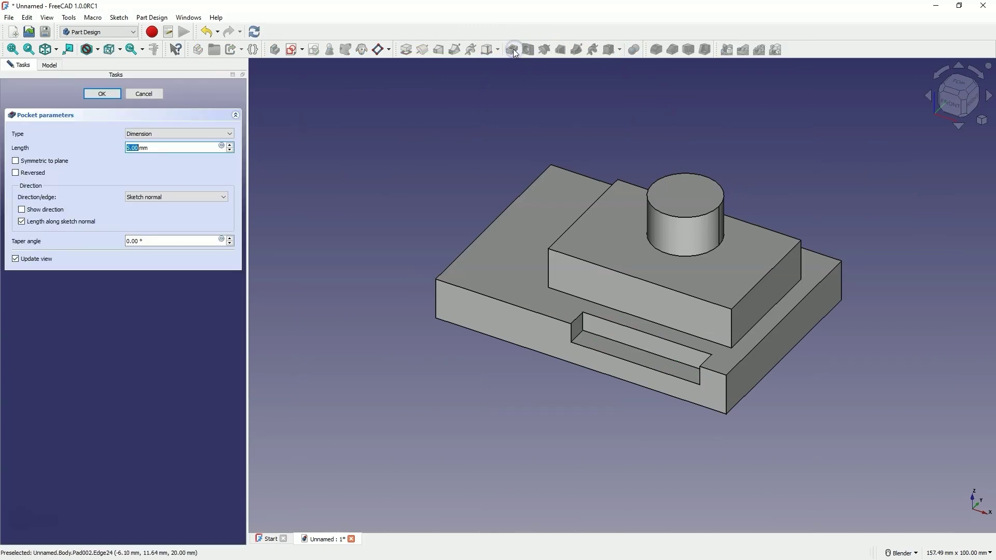
{"action": "double_click", "coordinate": [130, 147]}
{"action": "type", "text": "10"}
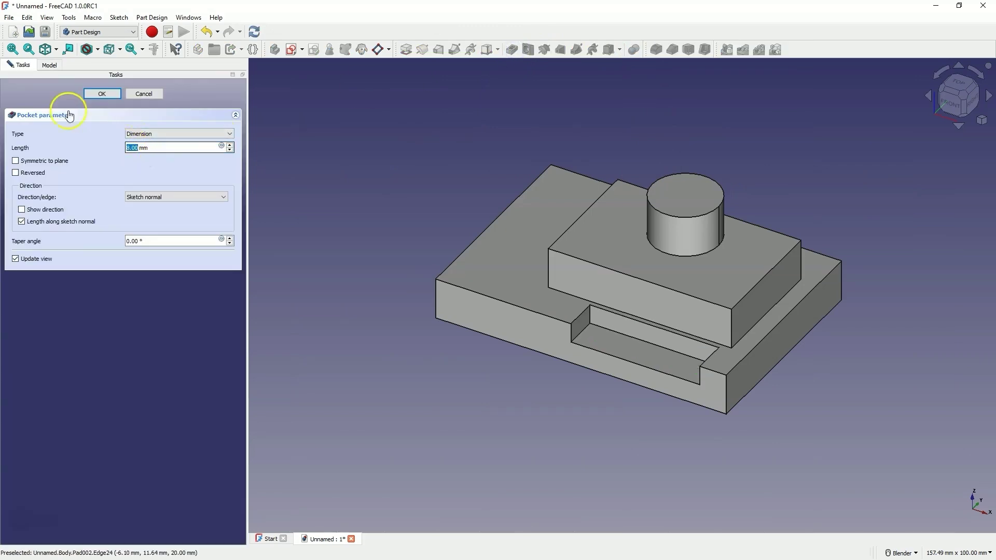
{"action": "left_click", "coordinate": [102, 93]}
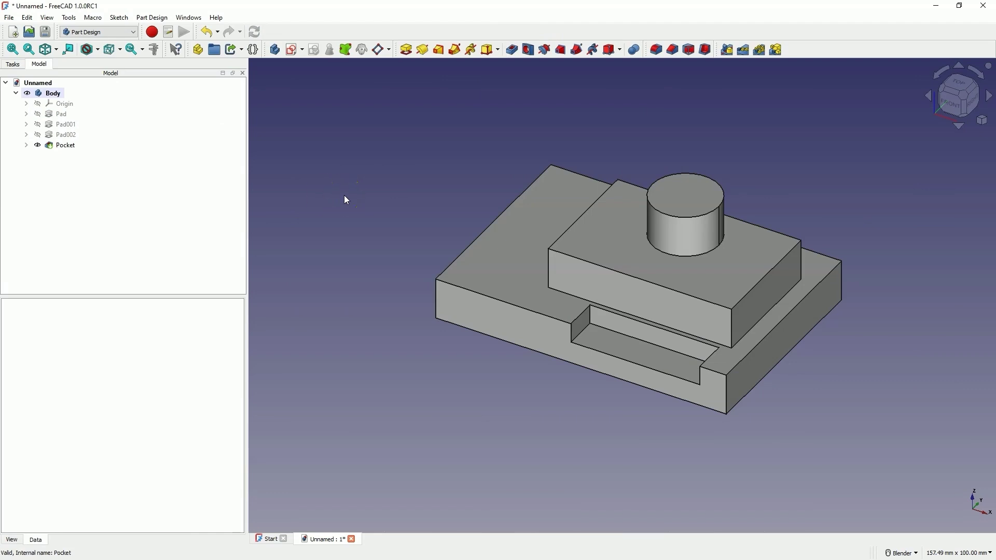
- Reopen the base pad's sketch and draw a rectangle about 28 by 24 mm overlapping the outline's upper-left corner
{"action": "left_click", "coordinate": [26, 114]}
{"action": "left_click", "coordinate": [74, 124]}
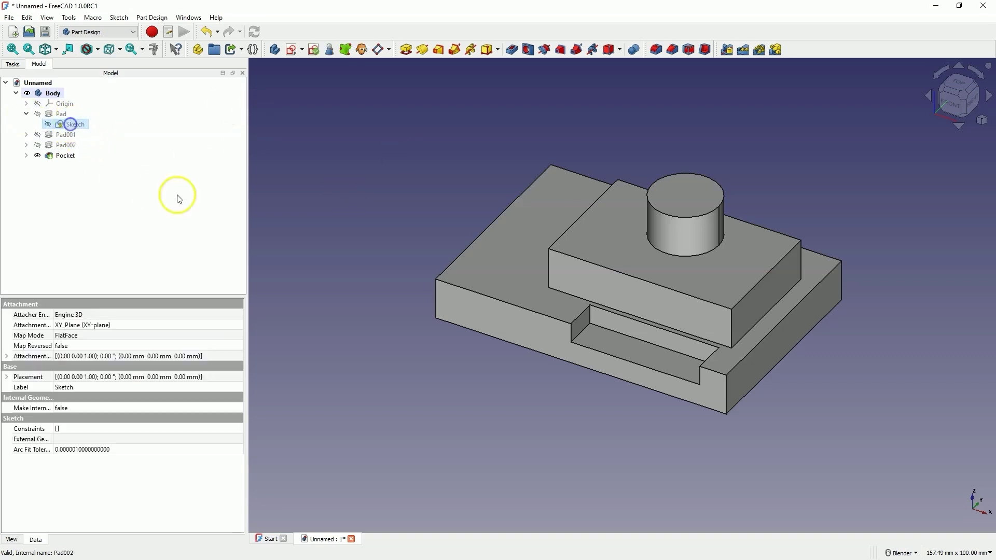
{"action": "double_click", "coordinate": [73, 124]}
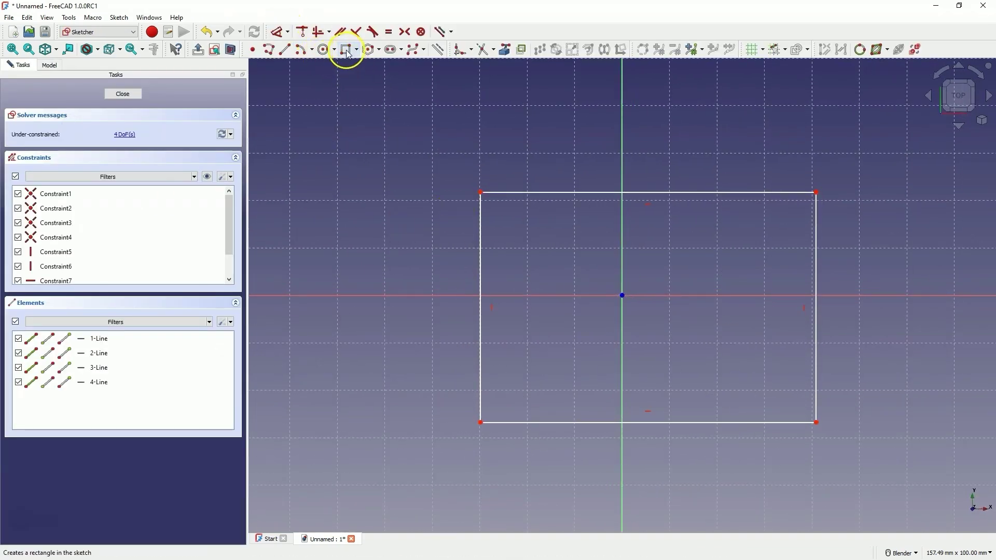
{"action": "left_click", "coordinate": [346, 50]}
{"action": "left_click", "coordinate": [442, 153]}
{"action": "left_click", "coordinate": [573, 265]}
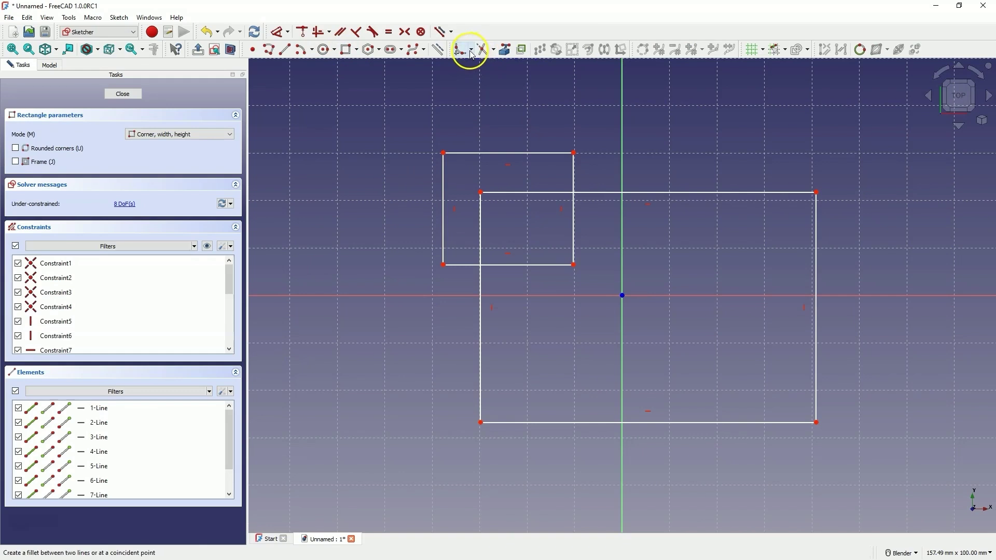
- Trim the overlapping lines of both rectangles to leave a notched upper-left corner, and finish editing the base sketch
{"action": "left_click", "coordinate": [482, 50]}
{"action": "left_click", "coordinate": [504, 152]}
{"action": "left_click", "coordinate": [443, 180]}
{"action": "left_click", "coordinate": [481, 218]}
{"action": "left_click", "coordinate": [462, 265]}
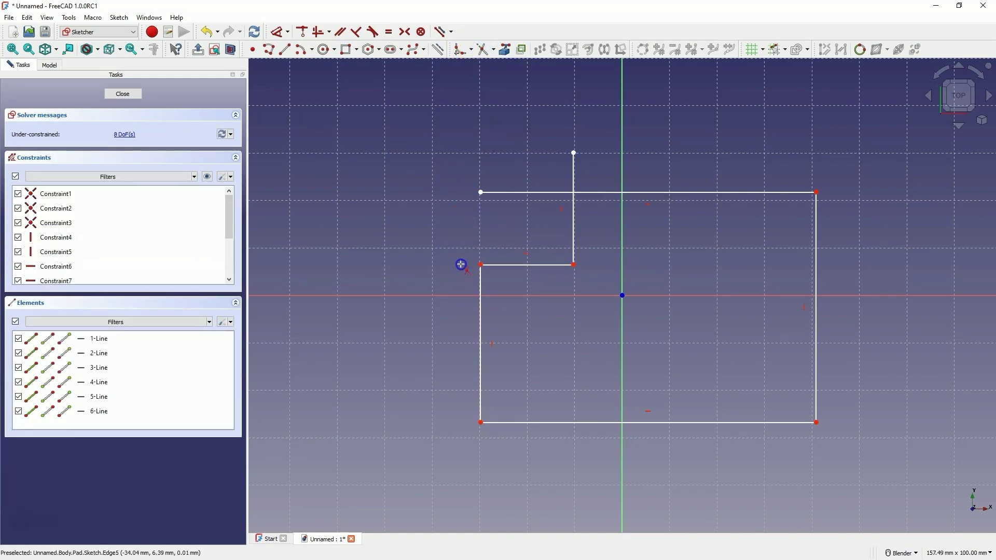
{"action": "left_click", "coordinate": [522, 191]}
{"action": "left_click", "coordinate": [573, 169]}
{"action": "left_click", "coordinate": [122, 93]}
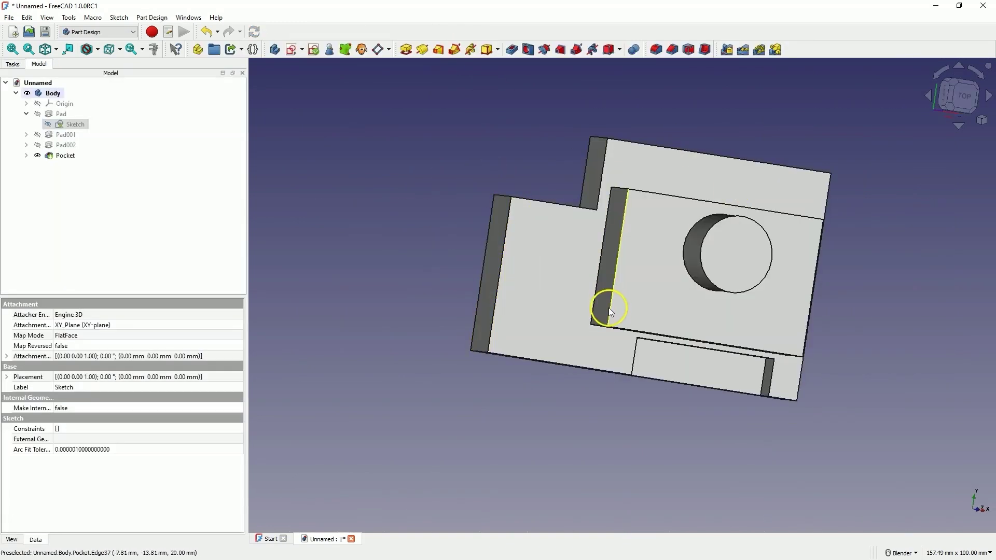
{"action": "middle_click_drag", "start_coordinate": [795, 254], "coordinate": [815, 383]}
{"action": "scroll", "coordinate": [568, 258], "scroll_direction": "down", "scroll_amount": 3}
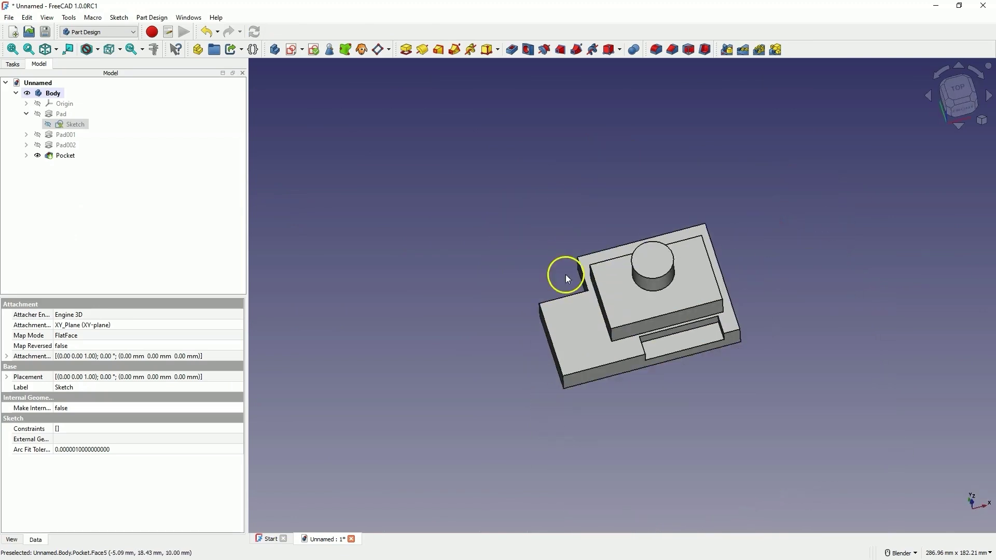
{"action": "middle_click_drag", "start_coordinate": [565, 275], "coordinate": [664, 288]}
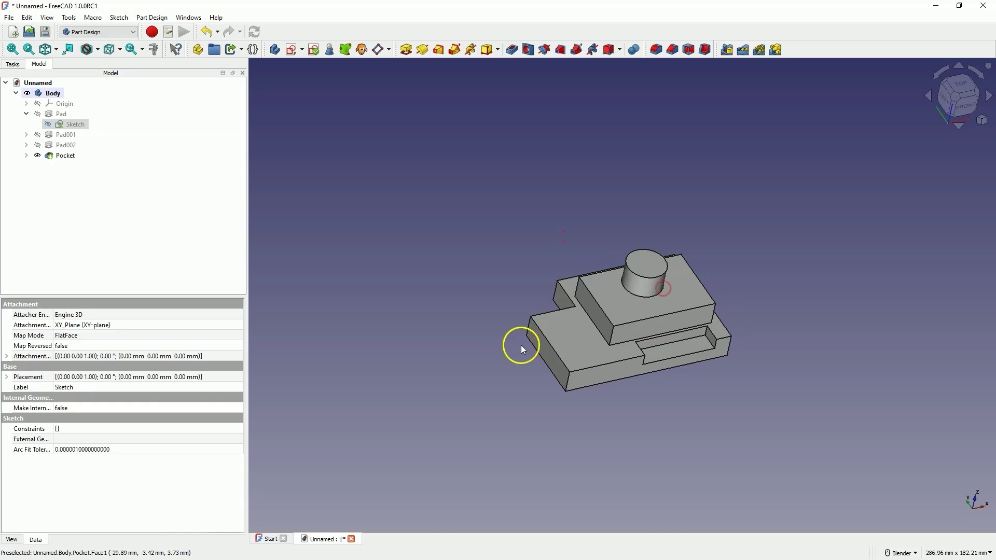